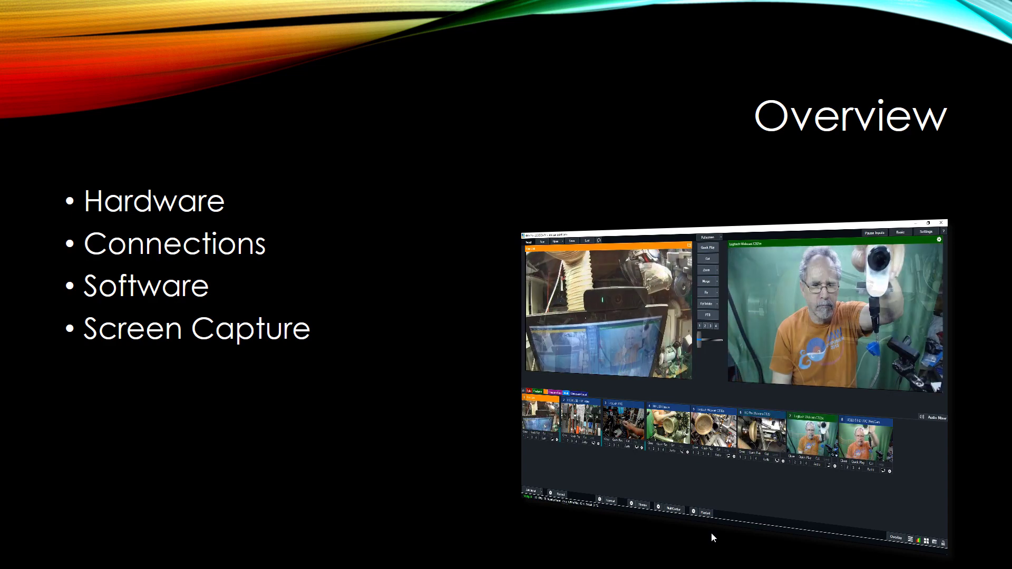
- Advance the PowerPoint slideshow from the Overview slide to the Hardware slide
{"action": "key", "text": "Right"}
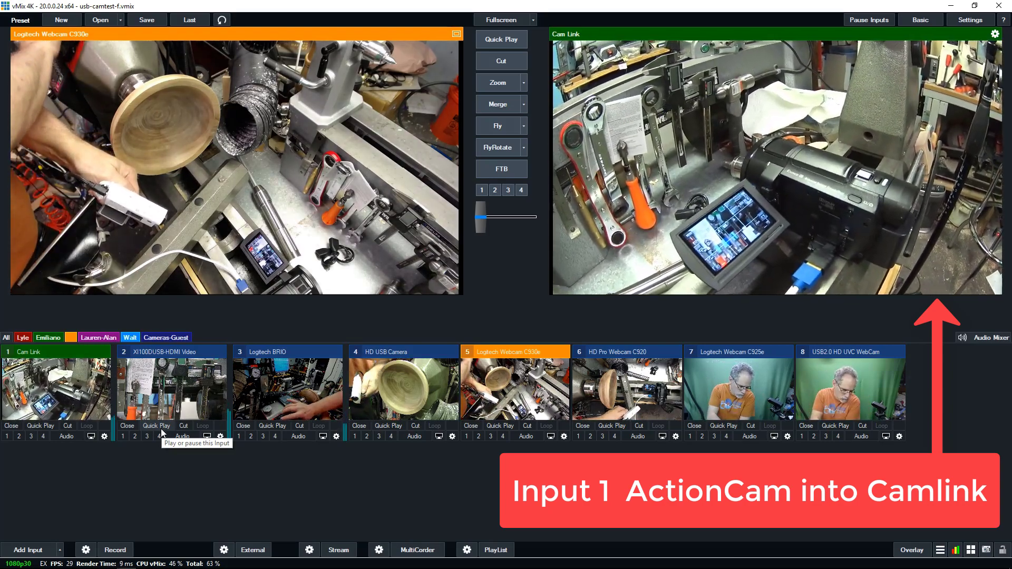
- Fade input 2, the XI100DUSB-HDMI camera, to Program and queue input 3, the Logitech BRIO
{"action": "left_click", "coordinate": [161, 429]}
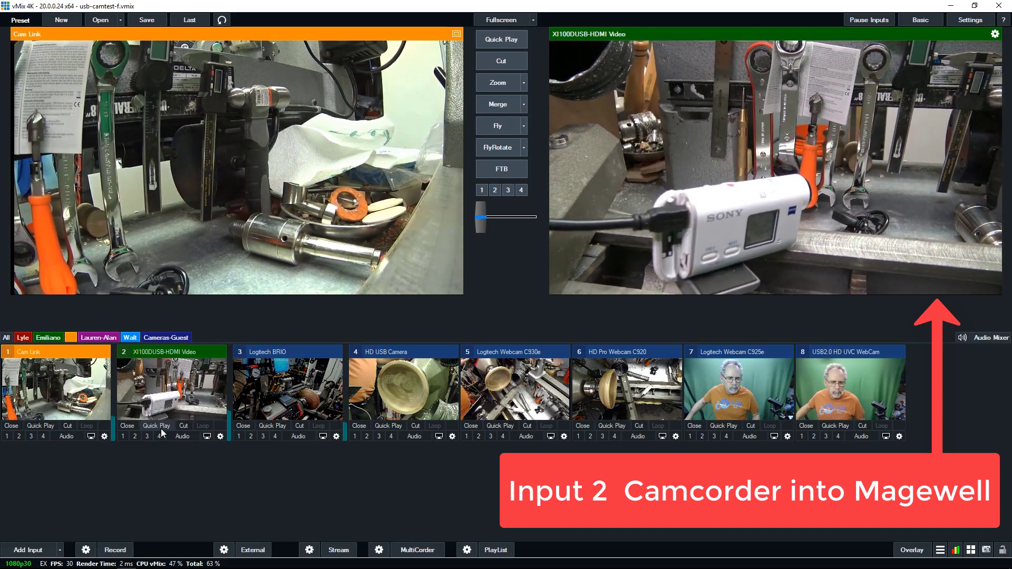
{"action": "key", "text": "3"}
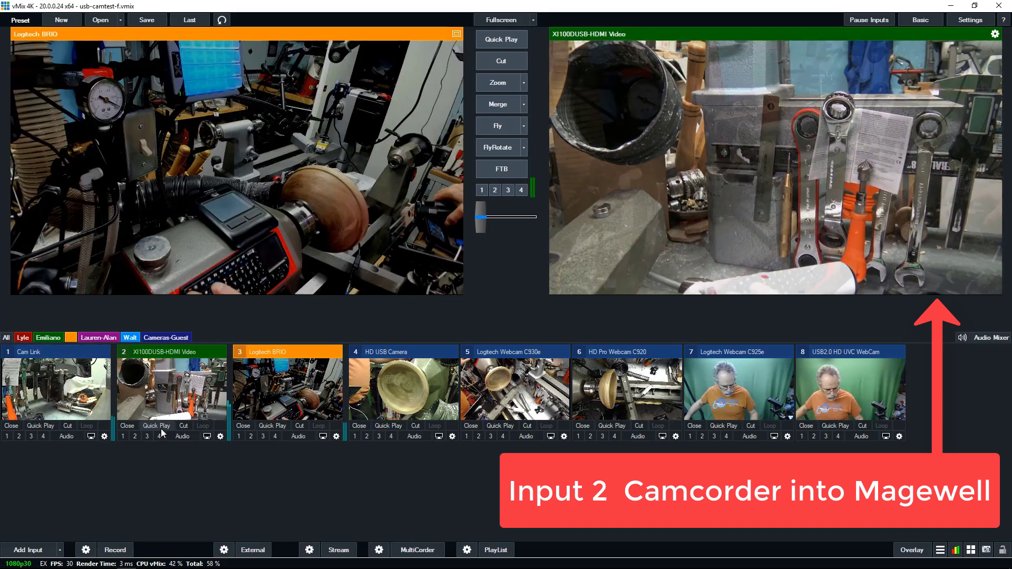
- Take the Logitech BRIO live, then cue input 4, the HD USB Camera, and take it live
{"action": "key", "text": "space"}
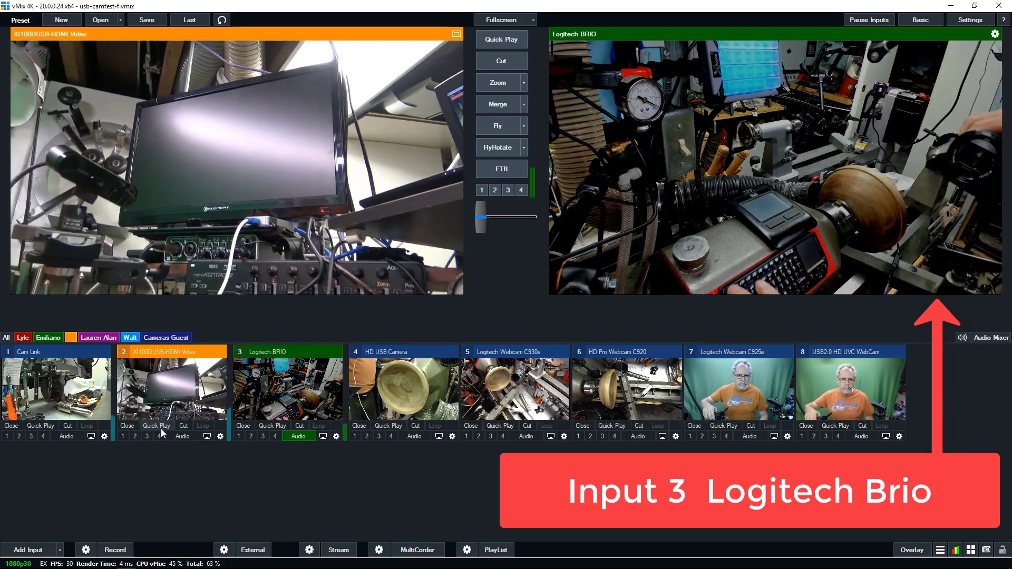
{"action": "key", "text": "4"}
{"action": "key", "text": "space"}
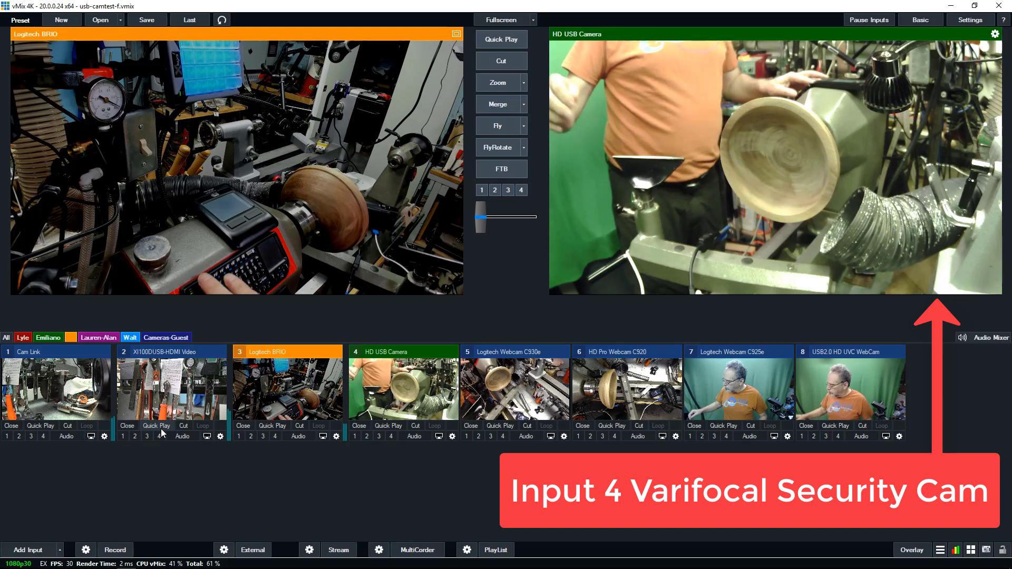
- Cue input 5, the Logitech C930e, then load input 1, Cam Link, into Preview
{"action": "key", "text": "5"}
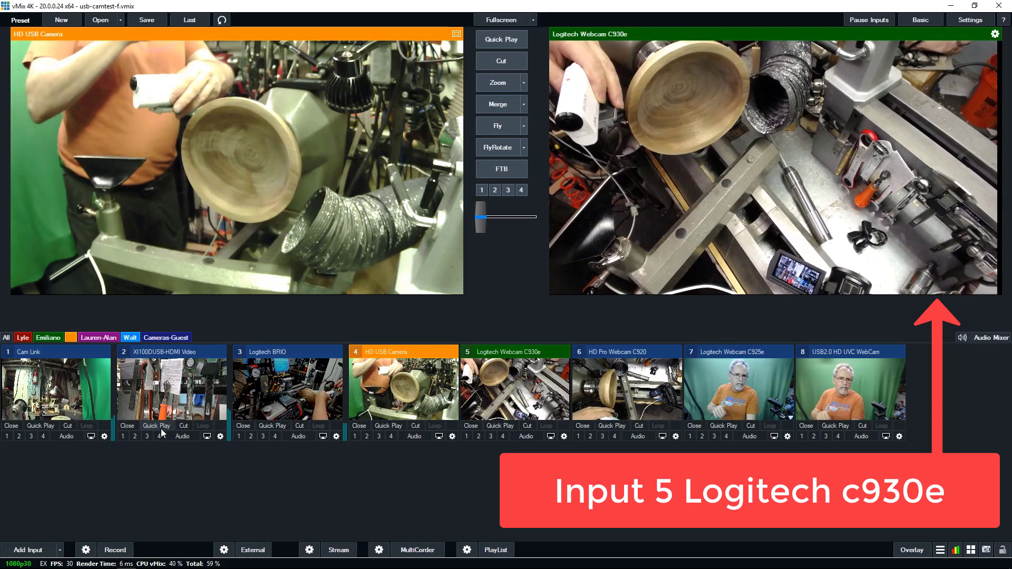
{"action": "left_click", "coordinate": [37, 408]}
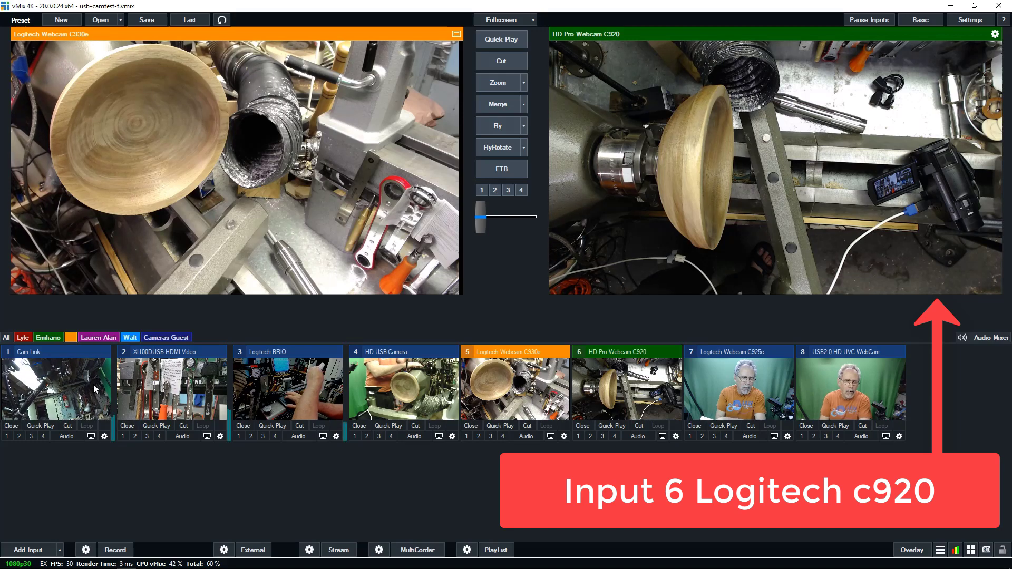
- Load input 1, Cam Link, into Preview while the HD Pro Webcam C920 stays live
{"action": "left_click", "coordinate": [75, 383]}
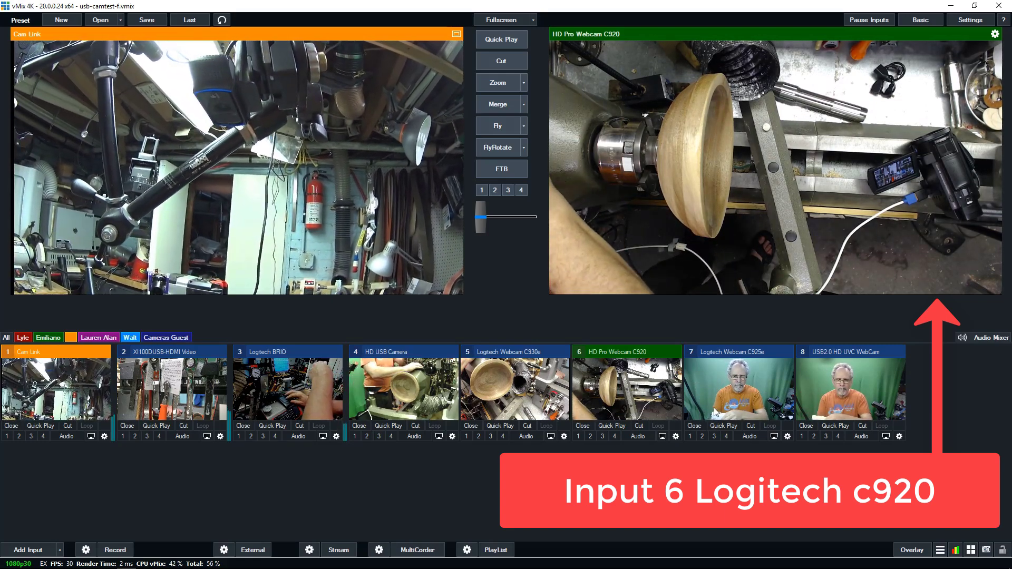
- Quick Play input 7 (C925e), queue Cam Link, then Quick Play input 8 (USB2.0 HD UVC WebCam)
{"action": "left_click", "coordinate": [721, 426]}
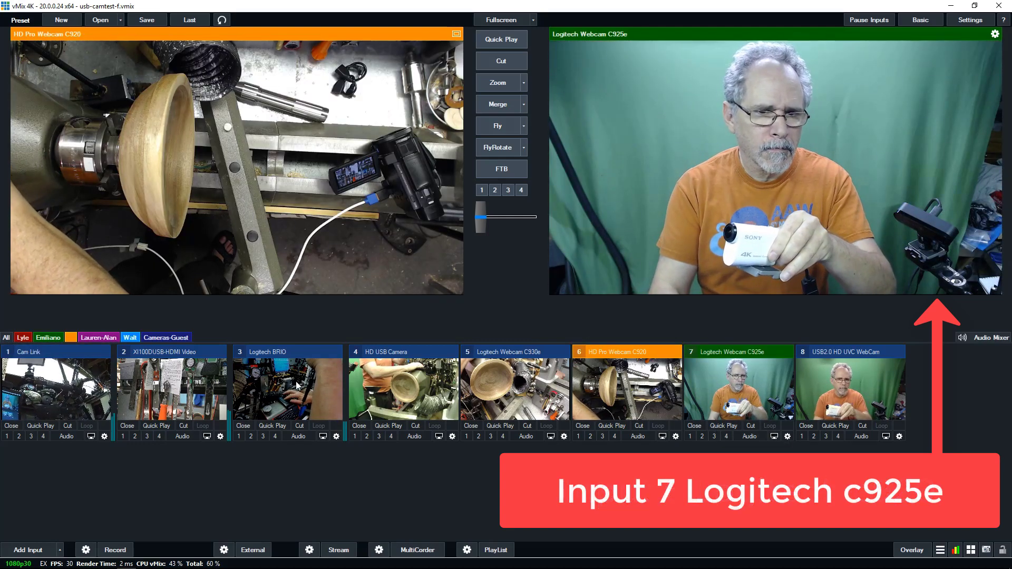
{"action": "left_click", "coordinate": [67, 406]}
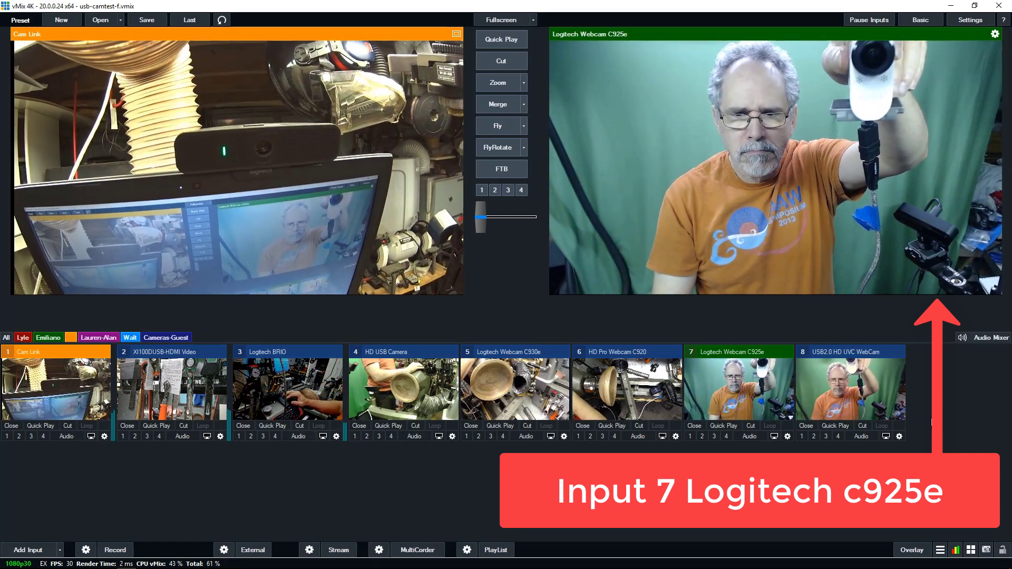
{"action": "left_click", "coordinate": [845, 425]}
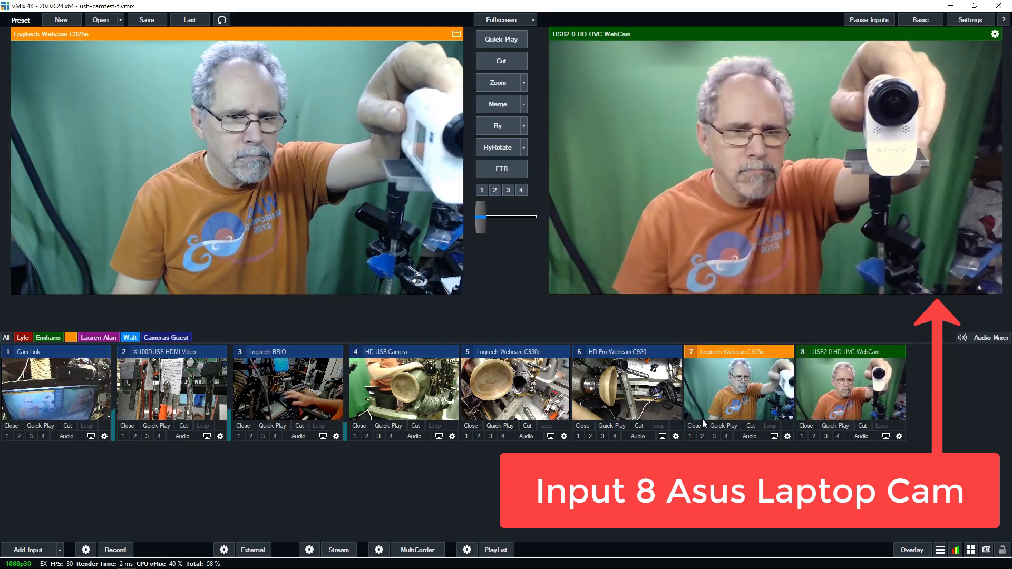
- Load input 1, Cam Link, into Preview with the USB2.0 HD UVC WebCam on air
{"action": "left_click", "coordinate": [31, 404]}
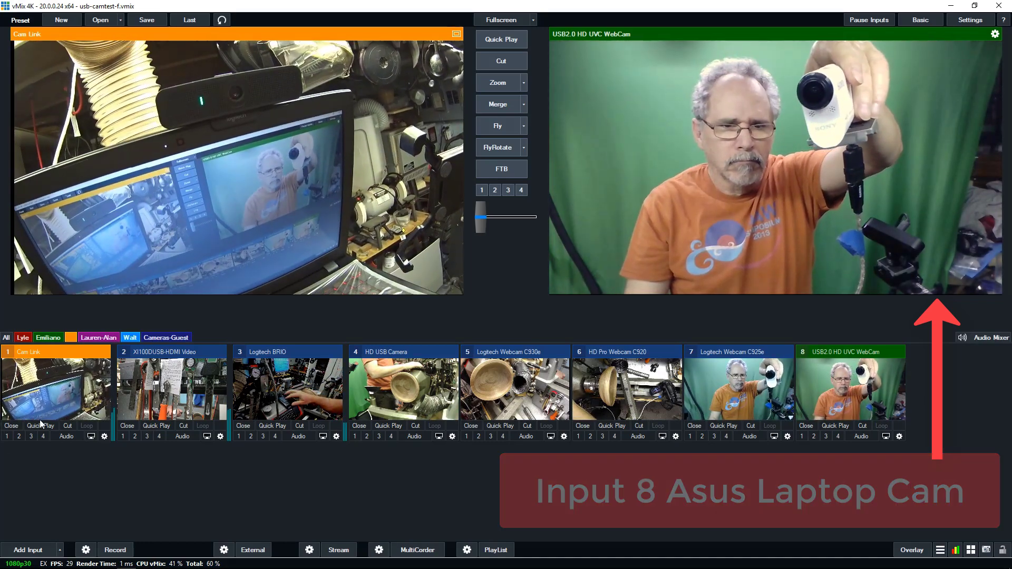
- Take inputs 1–4 live in turn: Cam Link, XI100DUSB-HDMI, Logitech BRIO, HD USB Camera
{"action": "left_click", "coordinate": [40, 426]}
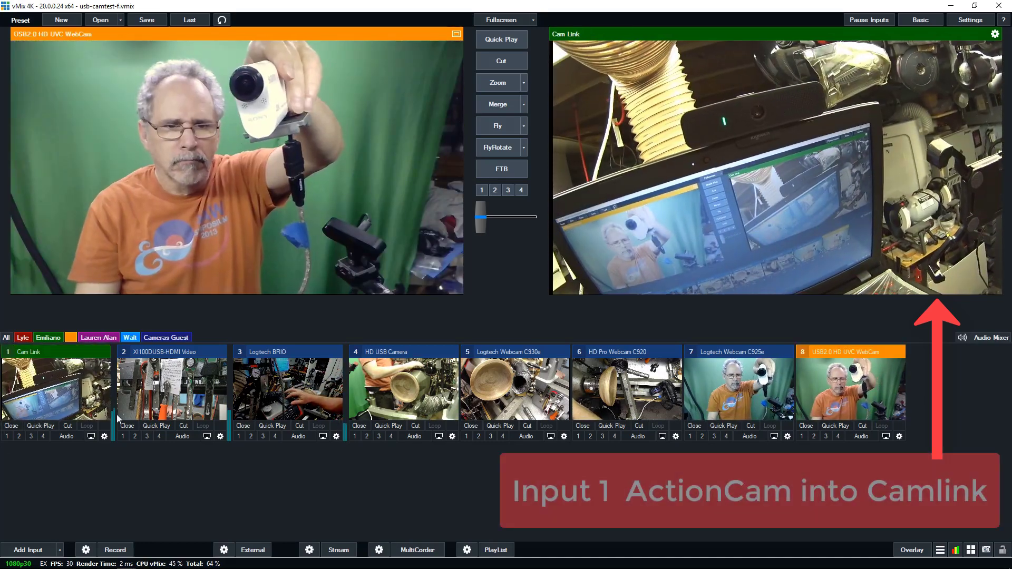
{"action": "left_click", "coordinate": [152, 425]}
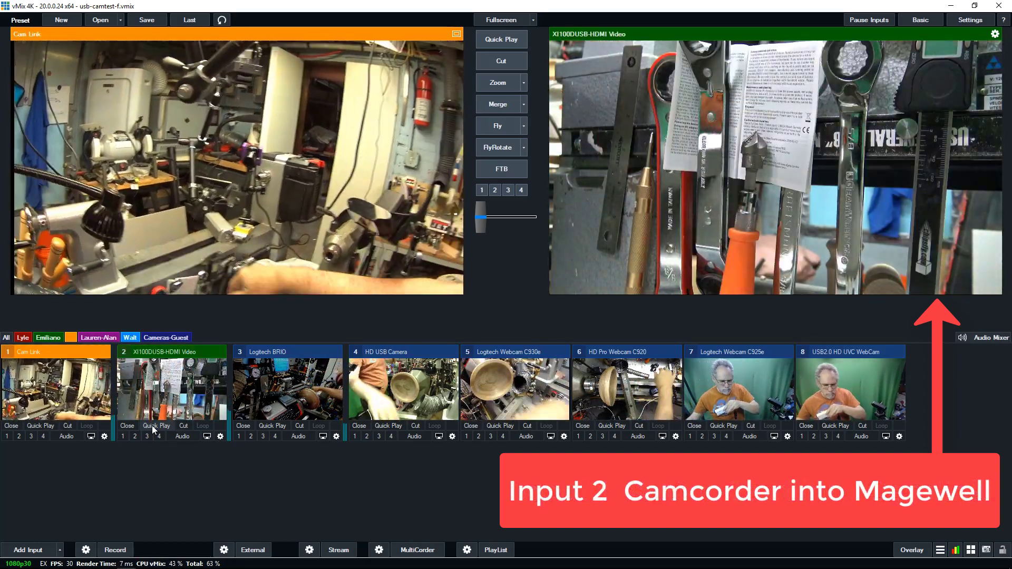
{"action": "key", "text": "3"}
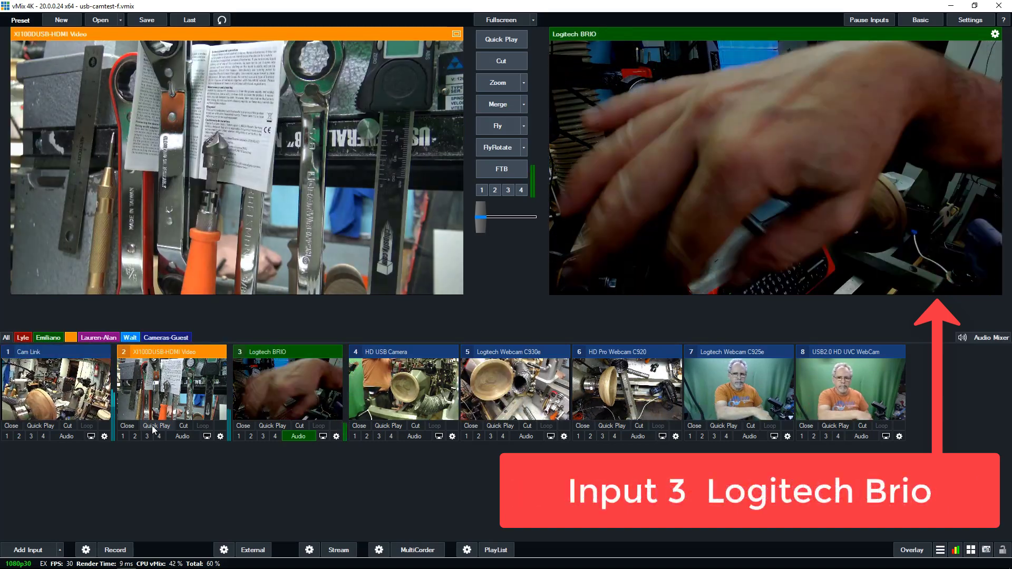
{"action": "key", "text": "4"}
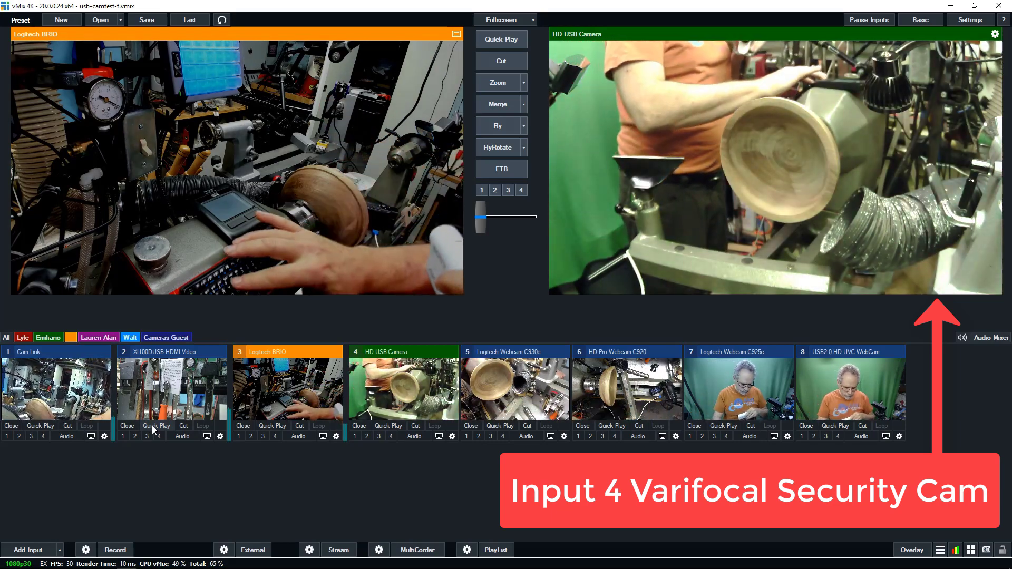
- Take inputs 5–8 live in turn: C930e, C920, C925e, USB2.0 HD UVC WebCam
{"action": "key", "text": "5"}
{"action": "key", "text": "space"}
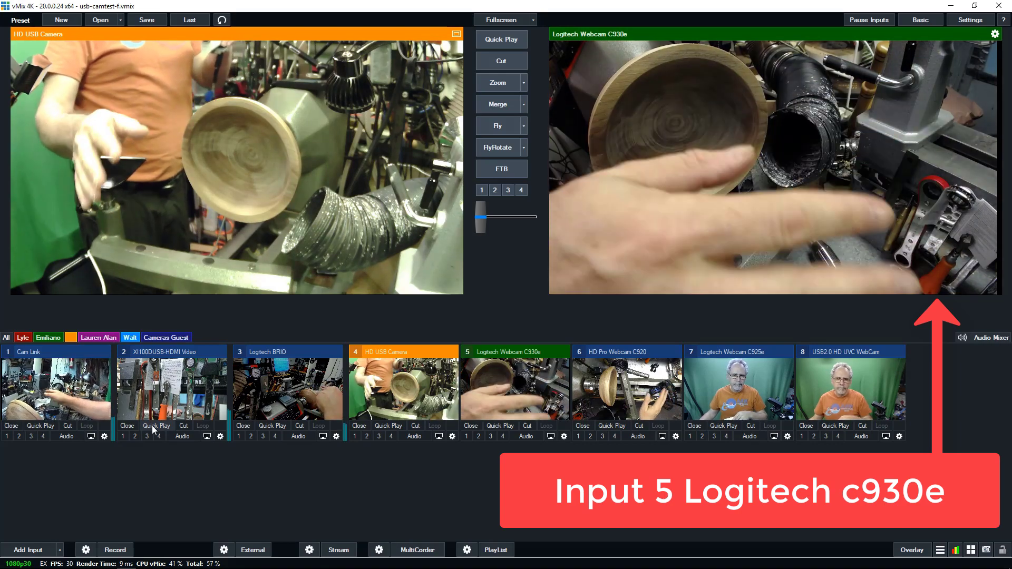
{"action": "key", "text": "6"}
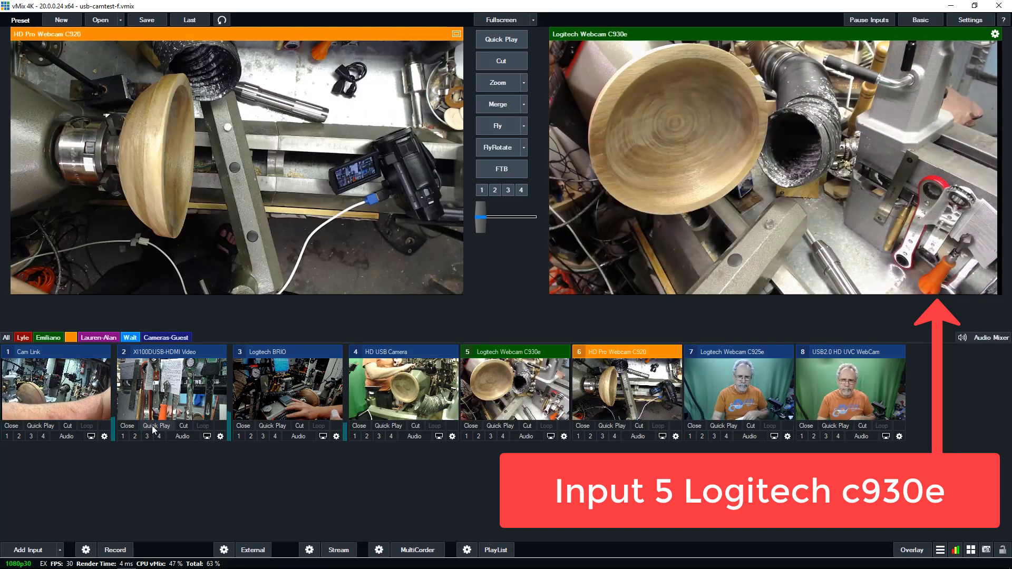
{"action": "key", "text": "space"}
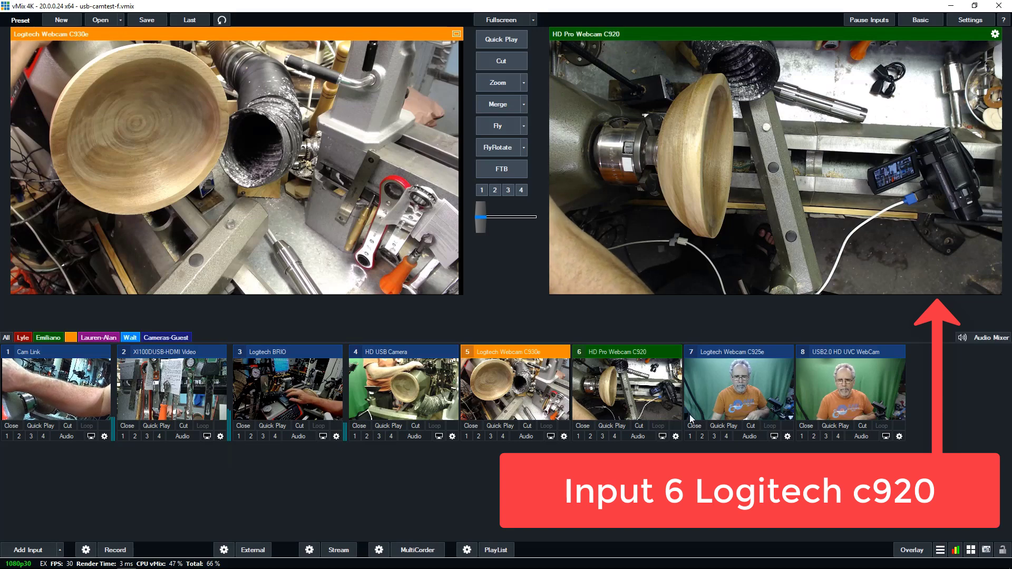
{"action": "left_click", "coordinate": [713, 428]}
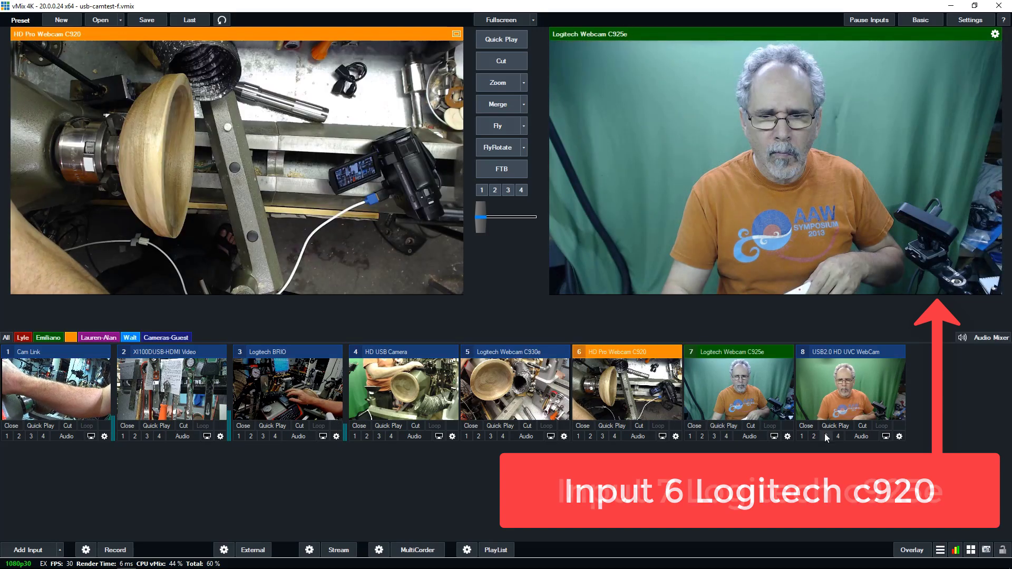
{"action": "left_click", "coordinate": [840, 427]}
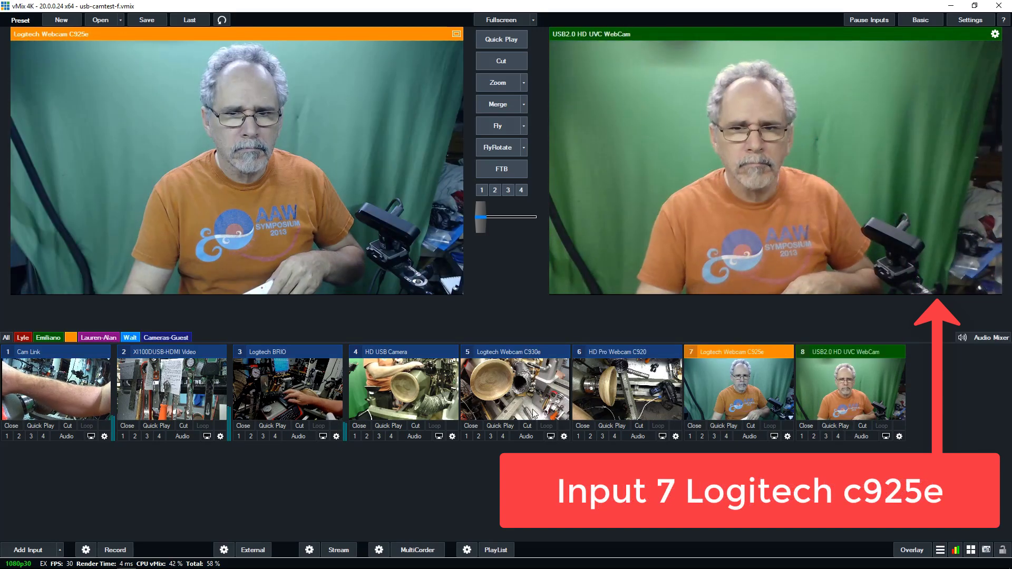